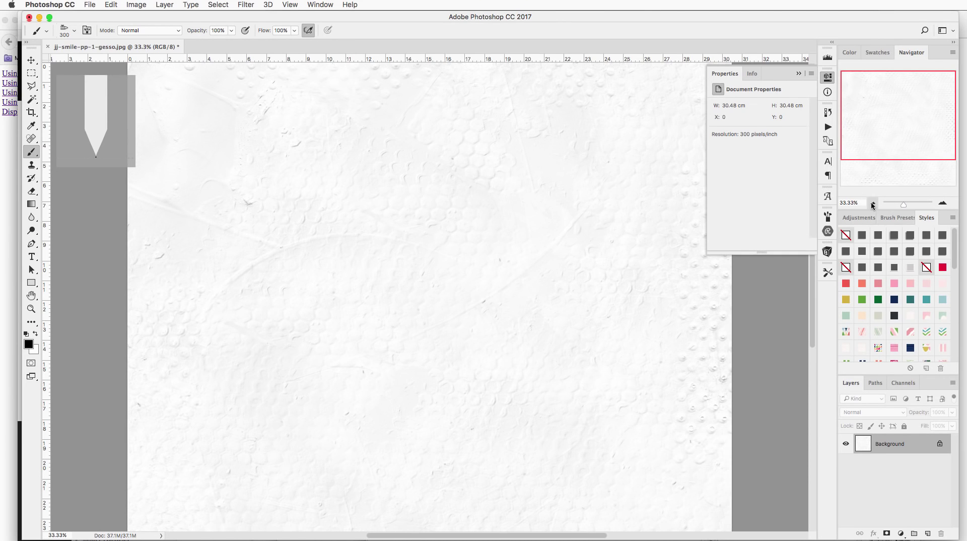
Step: Zoom the paper out to 25%, collapse the Properties panel, and return to the Brush tool
left_click(873, 204)
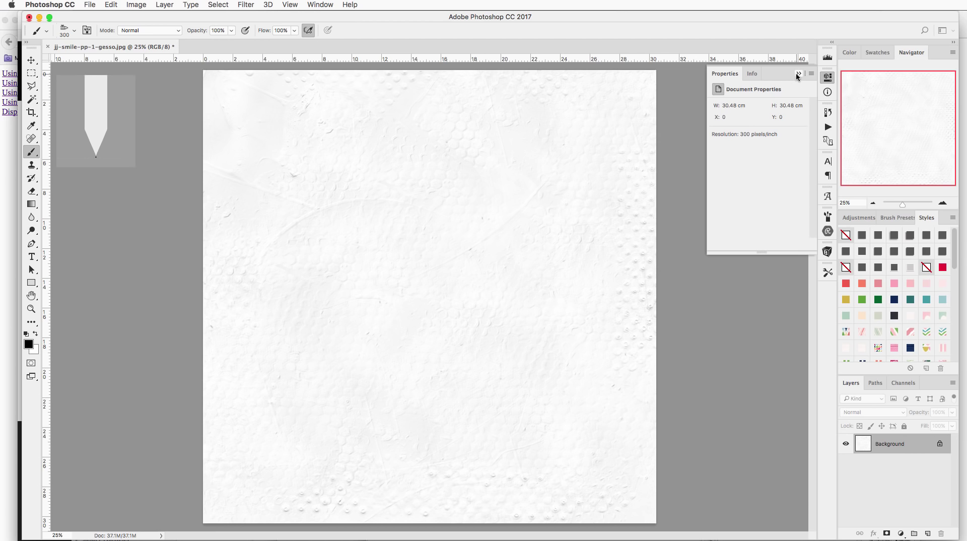
left_click(797, 74)
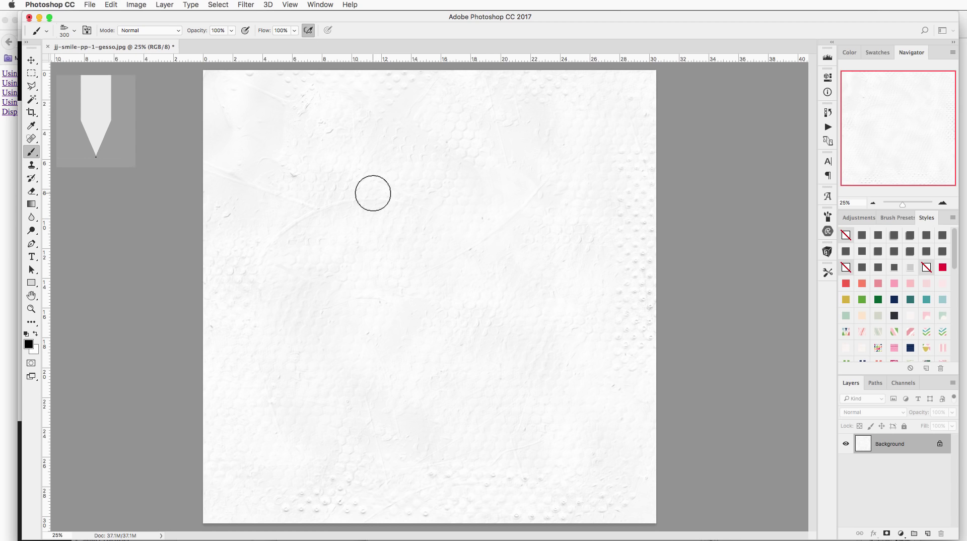
left_click(30, 60)
key("b")
Step: Load Just Jaimee - Stamps - Dots.tpl from the Desktop folder, adding the Dots 1–40 presets
left_click(47, 32)
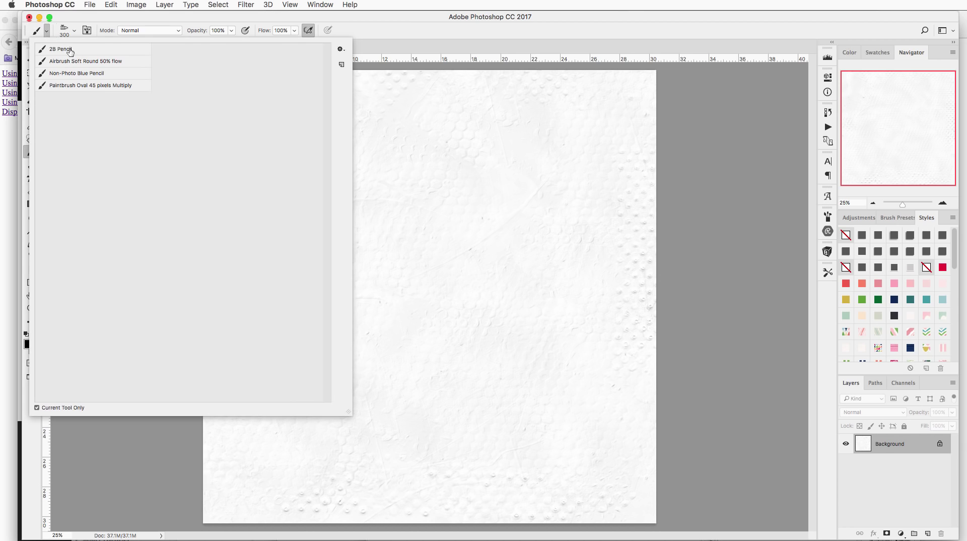
left_click(341, 50)
left_click(378, 216)
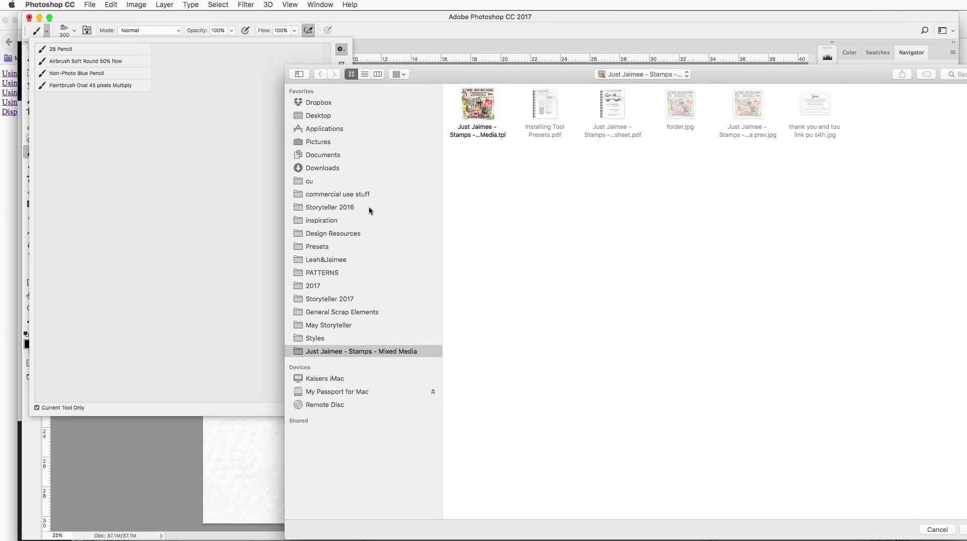
left_click(319, 116)
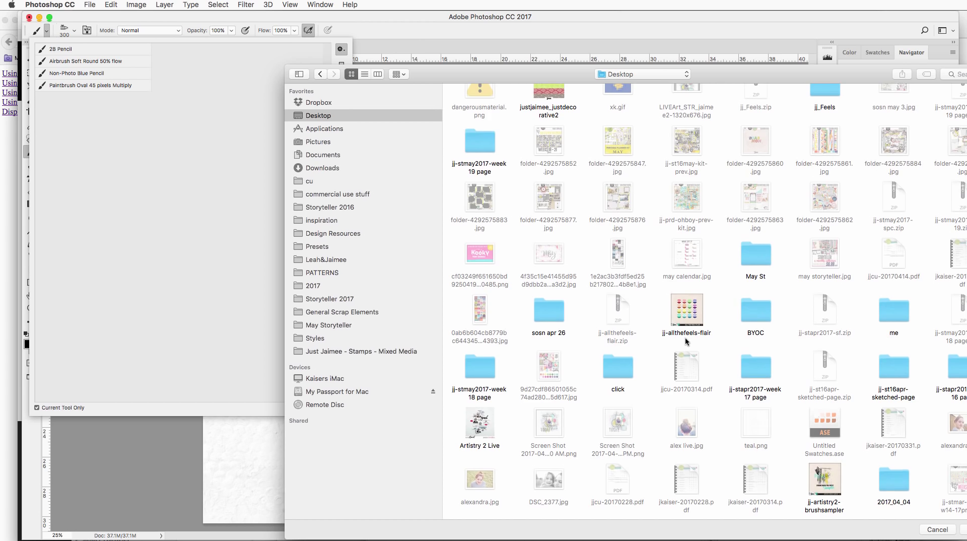
scroll(685, 342, "down", 10)
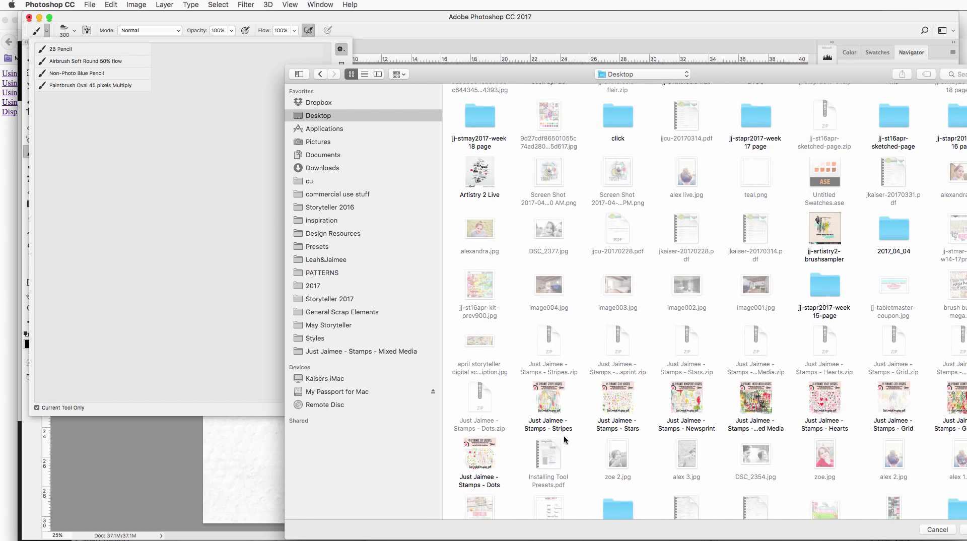
double_click(481, 451)
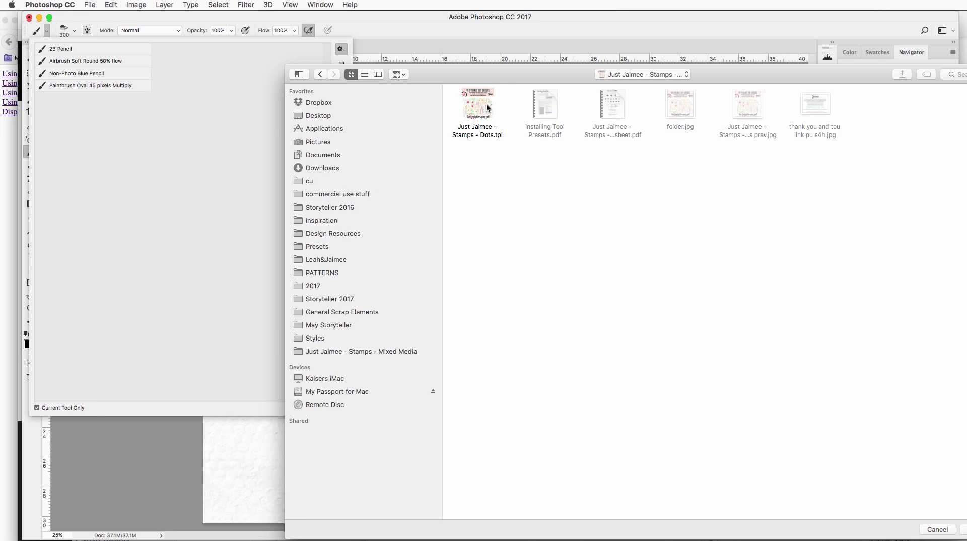
left_click(487, 108)
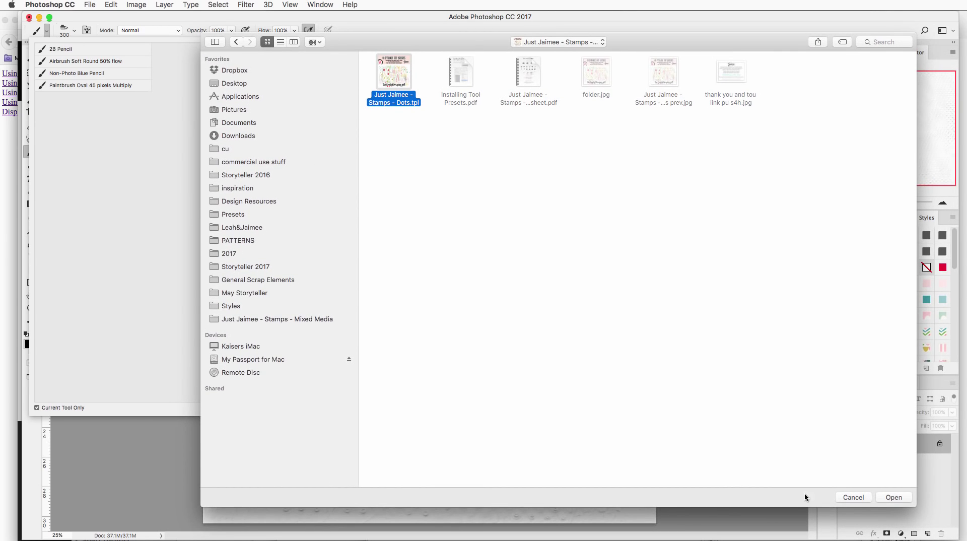
left_click(893, 497)
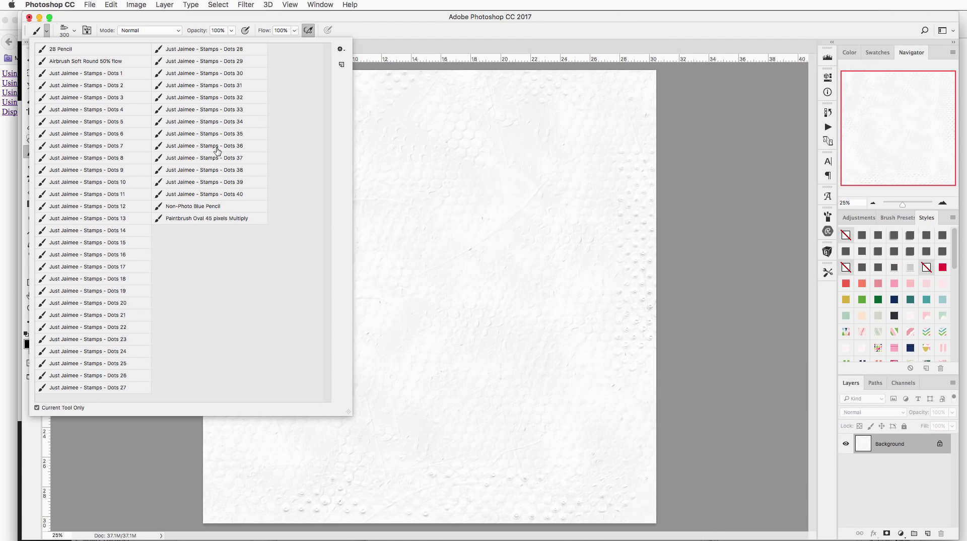
Step: Switch the Tool Preset picker to the Large List view
left_click(343, 51)
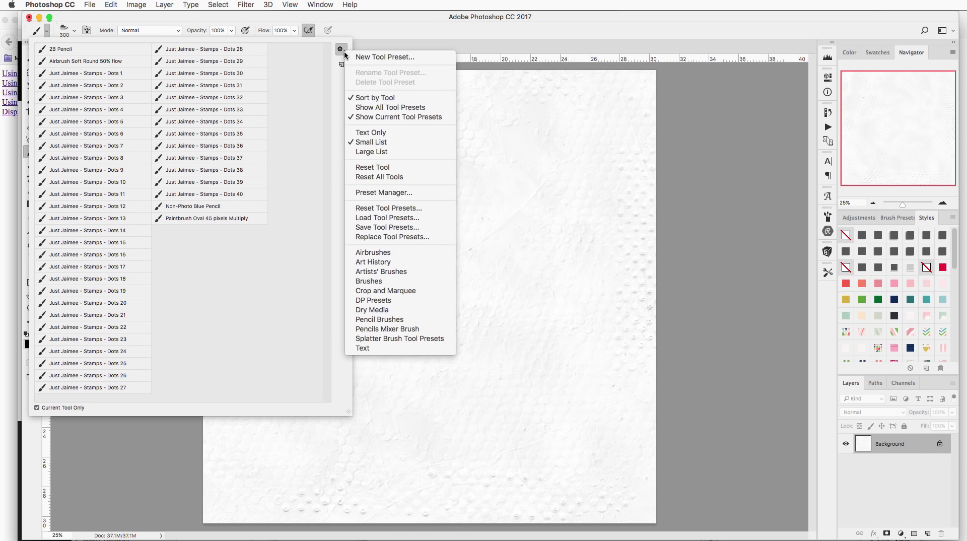
left_click(375, 151)
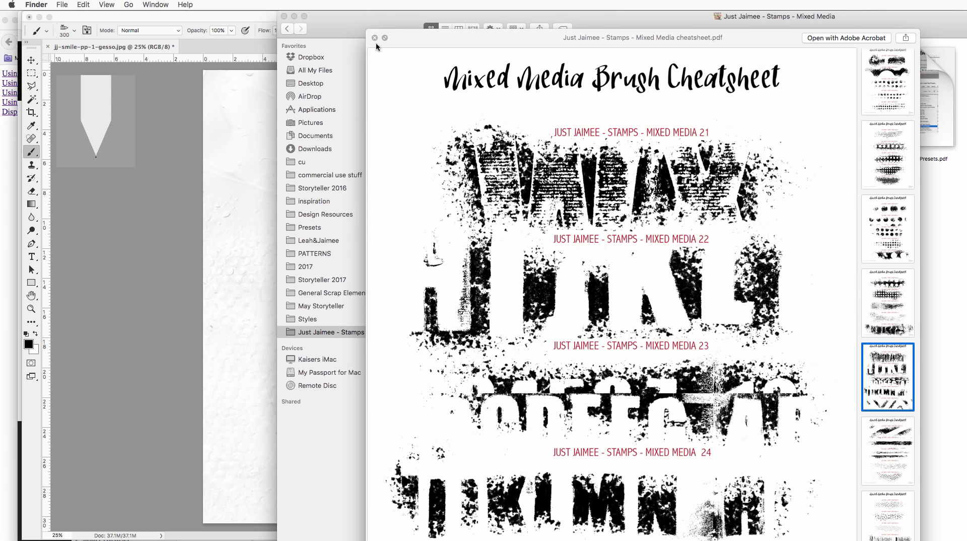
Step: Close the Mixed Media cheatsheet preview and reposition the Finder window over the Desktop files
left_click(375, 38)
left_click(310, 83)
scroll(763, 292, "down", 10)
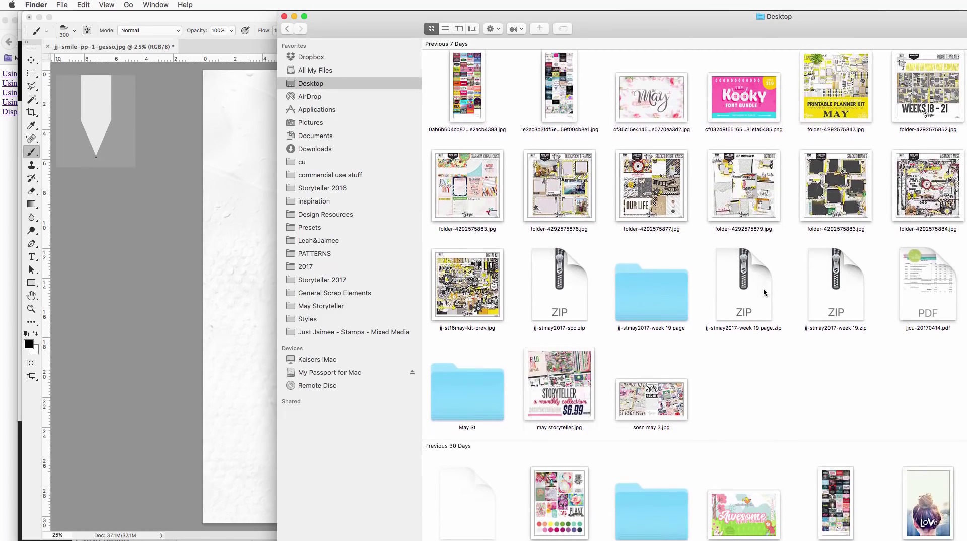
left_click_drag(769, 33, 469, 28)
scroll(826, 368, "down", 2)
scroll(826, 368, "up", 2)
Step: Open the Just Jaimee - Stamps - Dots folder and preview its cheatsheet PDF
left_click(935, 462)
scroll(933, 460, "down", 2)
scroll(934, 464, "down", 15)
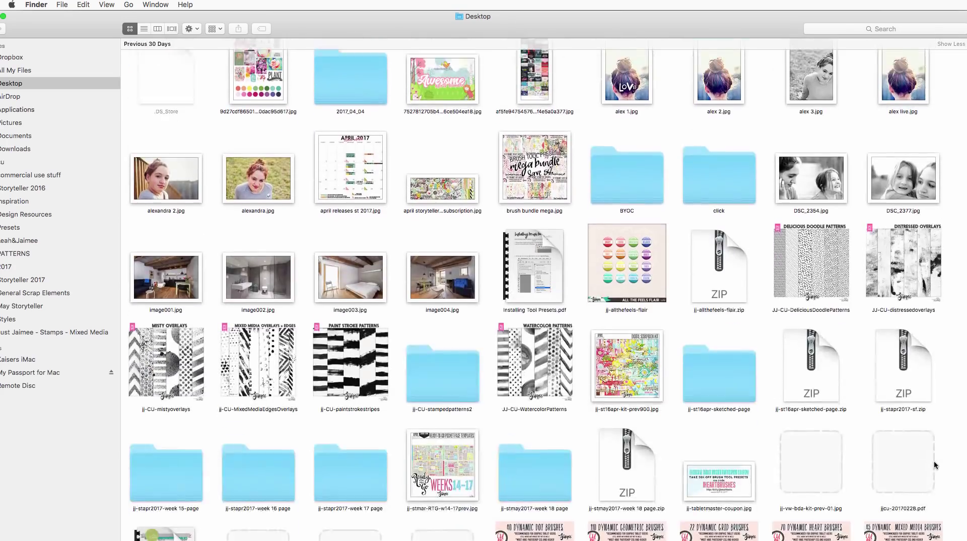
scroll(934, 464, "down", 3)
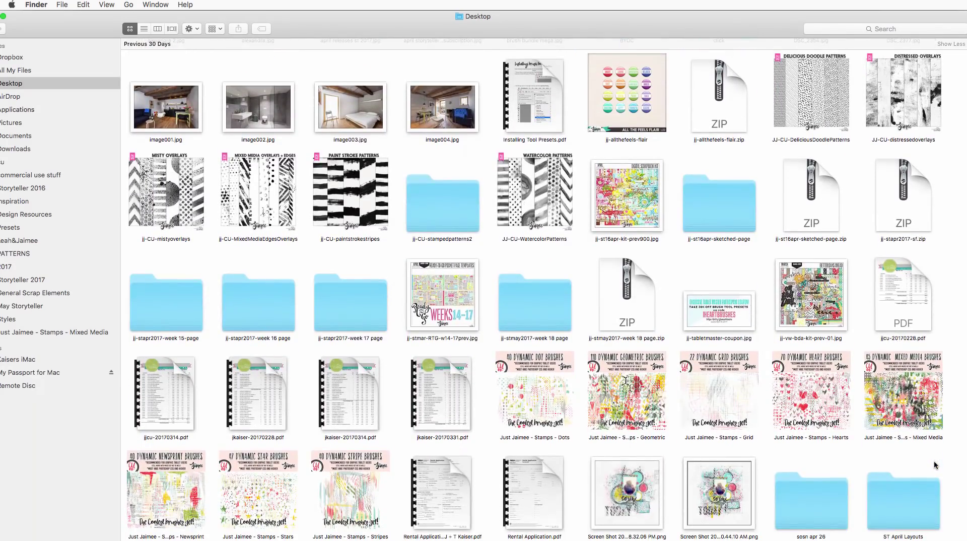
double_click(541, 425)
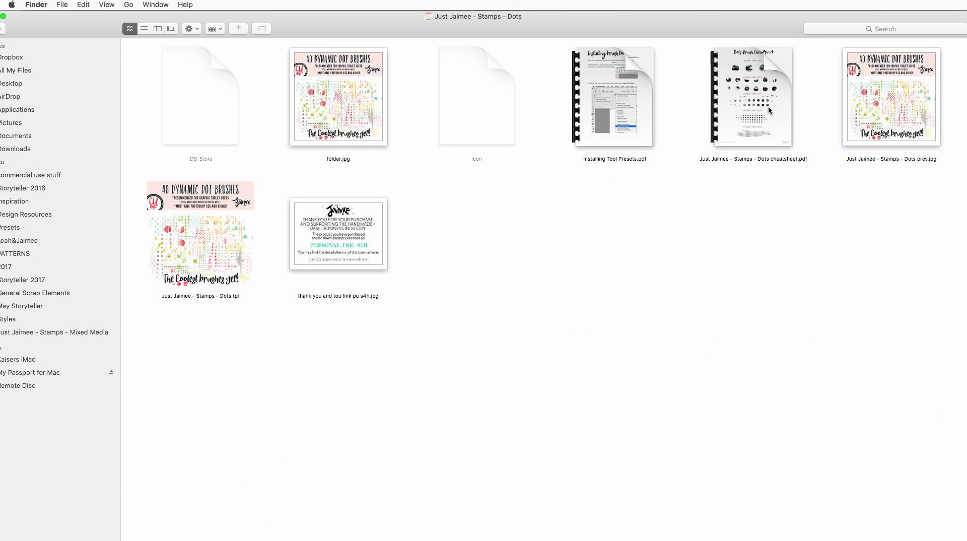
left_click(772, 91)
key("space")
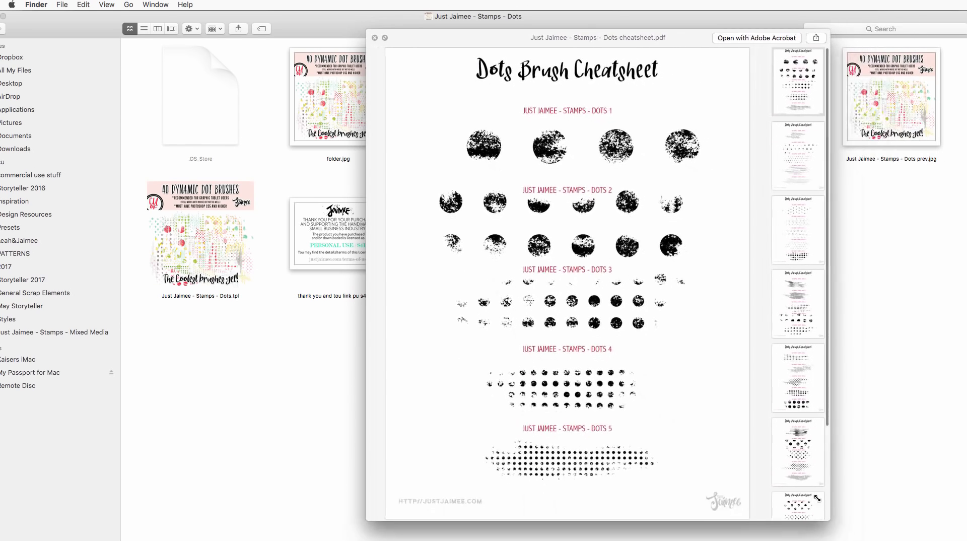
Step: Browse the cheatsheet pages through Dots 26–30, then close the preview and return to Photoshop
left_click(798, 154)
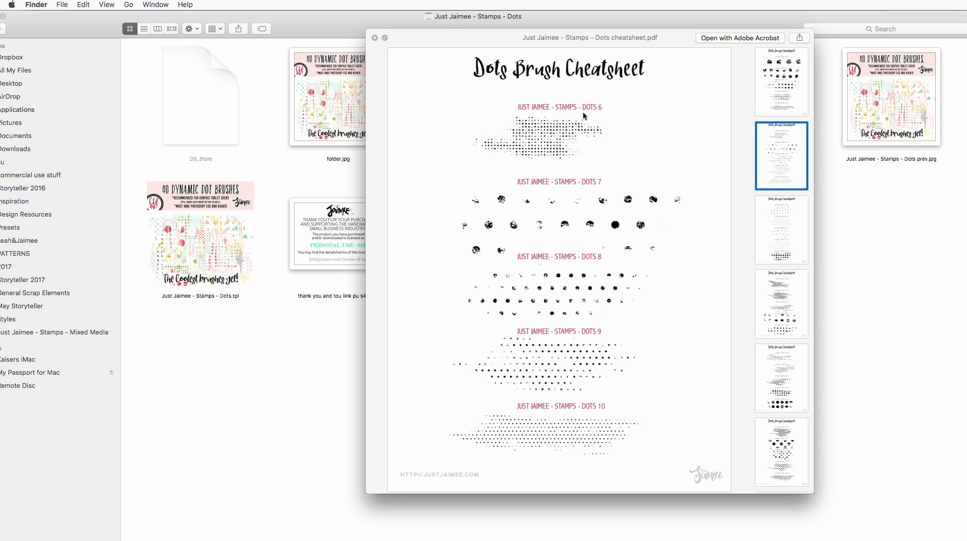
left_click(789, 241)
left_click(792, 303)
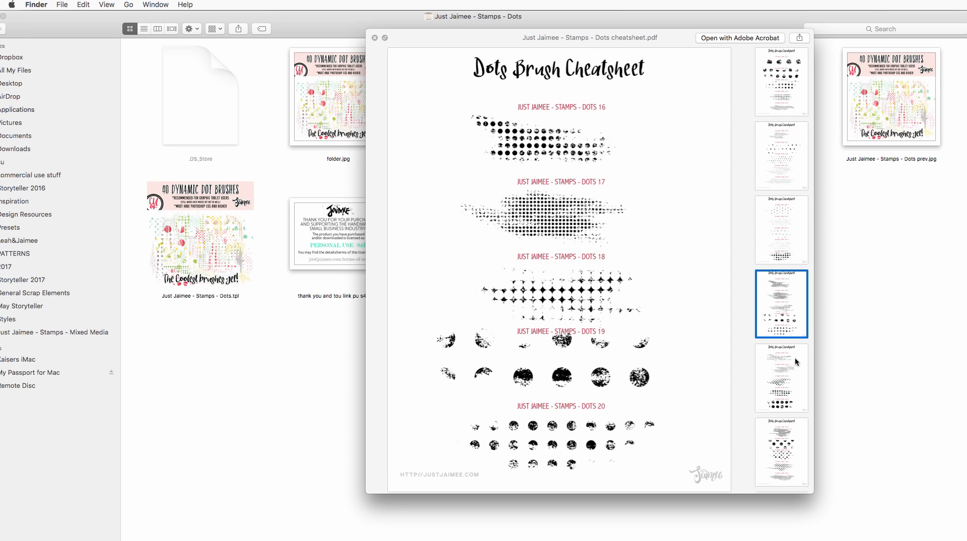
left_click(781, 354)
left_click(781, 462)
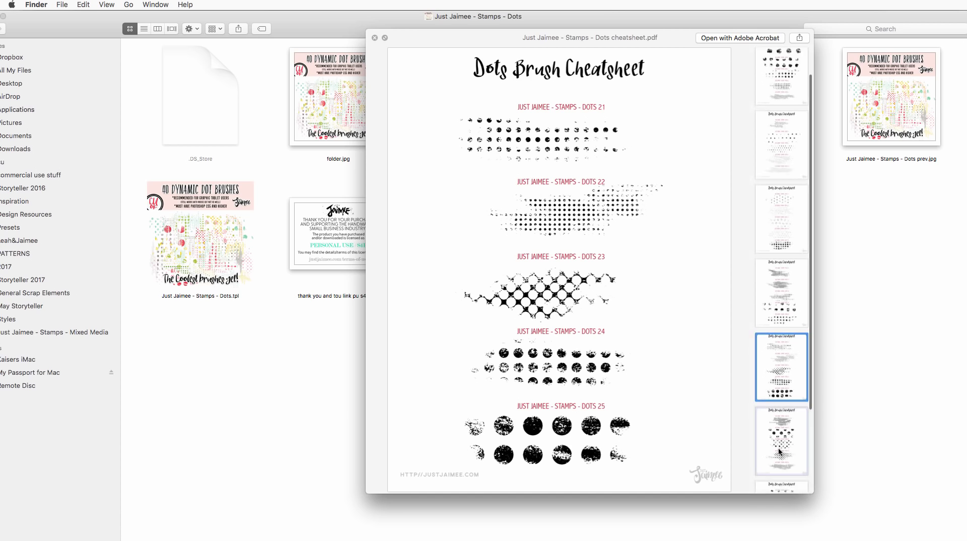
left_click(374, 38)
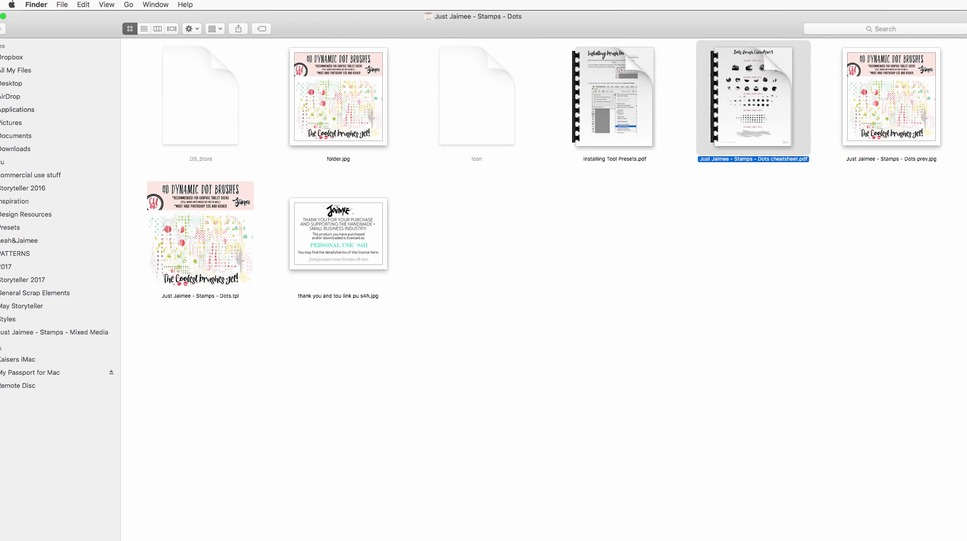
key("super+Tab")
key("super+Tab")
Step: Choose the Dots 4 stamp brush and add an empty Layer 1 above the background
left_click(47, 30)
left_click(146, 137)
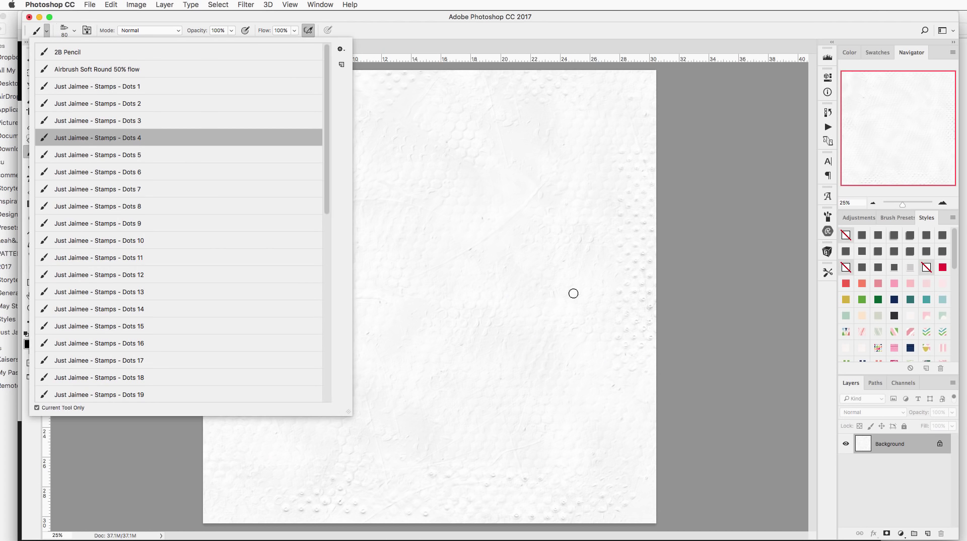
left_click(641, 27)
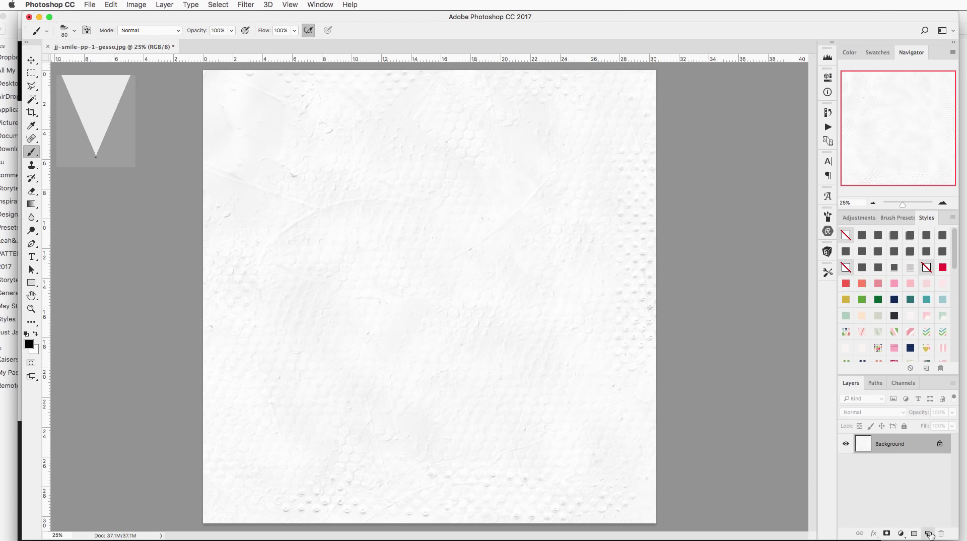
left_click(928, 534)
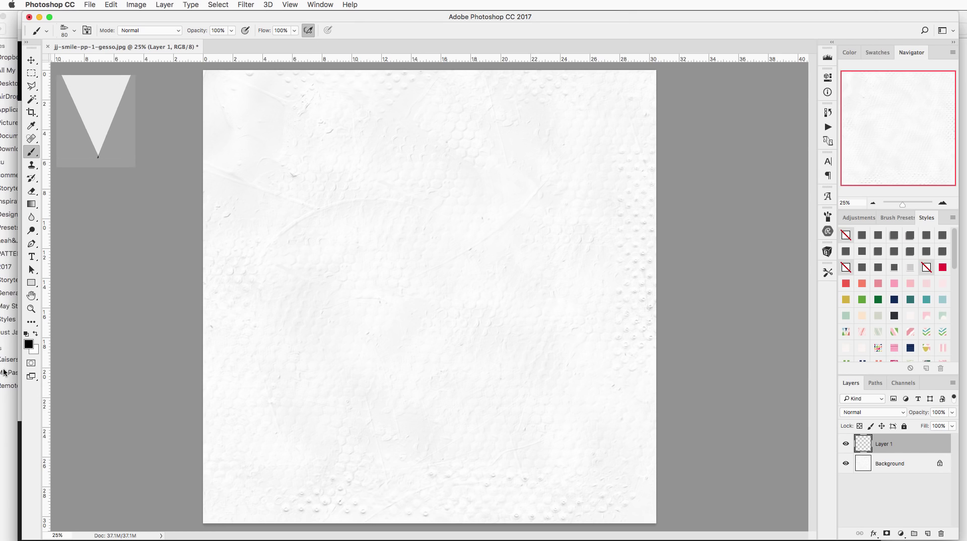
Step: Show the Swatches panel and scroll down through the colour swatches
left_click(32, 344)
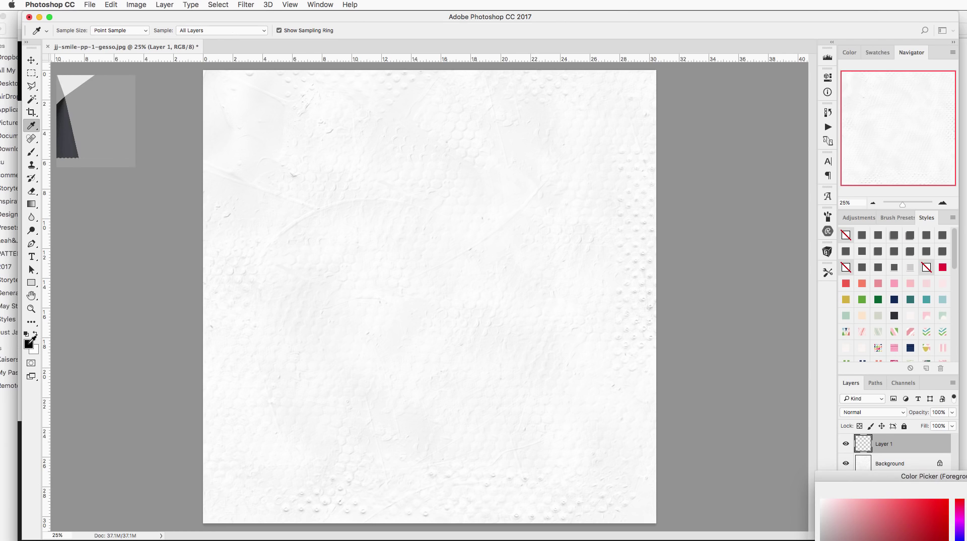
key("Escape")
key("b")
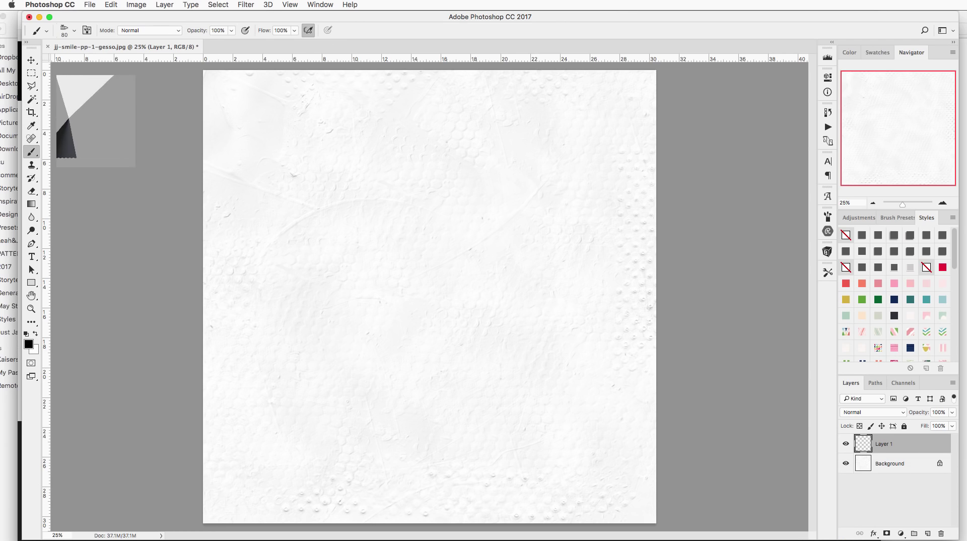
left_click(879, 56)
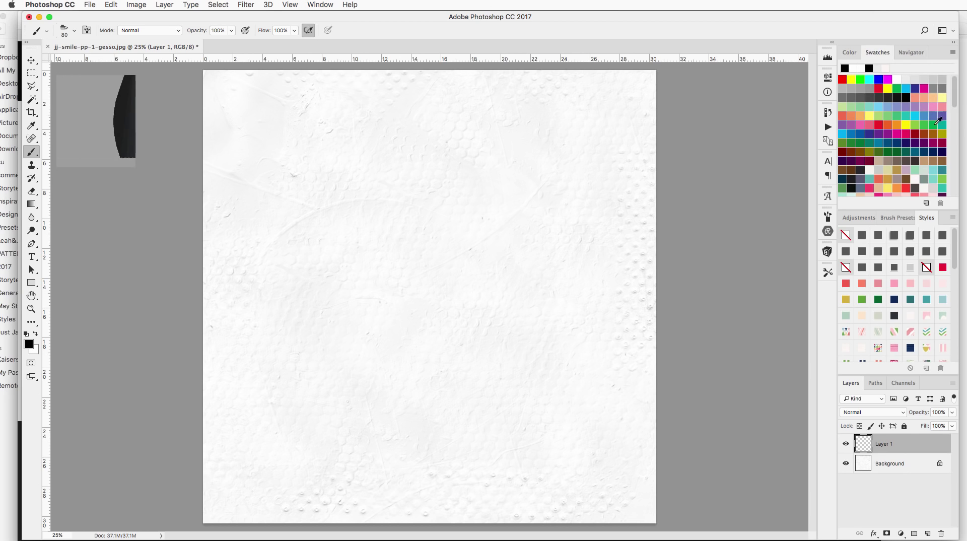
left_click_drag(952, 100, 955, 198)
Step: Pick a teal swatch and stamp teal dot clusters along the left edge, centre and upper middle
left_click(895, 167)
mouse_move(412, 282)
left_mouse_down()
mouse_move(366, 279)
mouse_move(352, 240)
mouse_move(338, 243)
mouse_move(328, 225)
left_mouse_up()
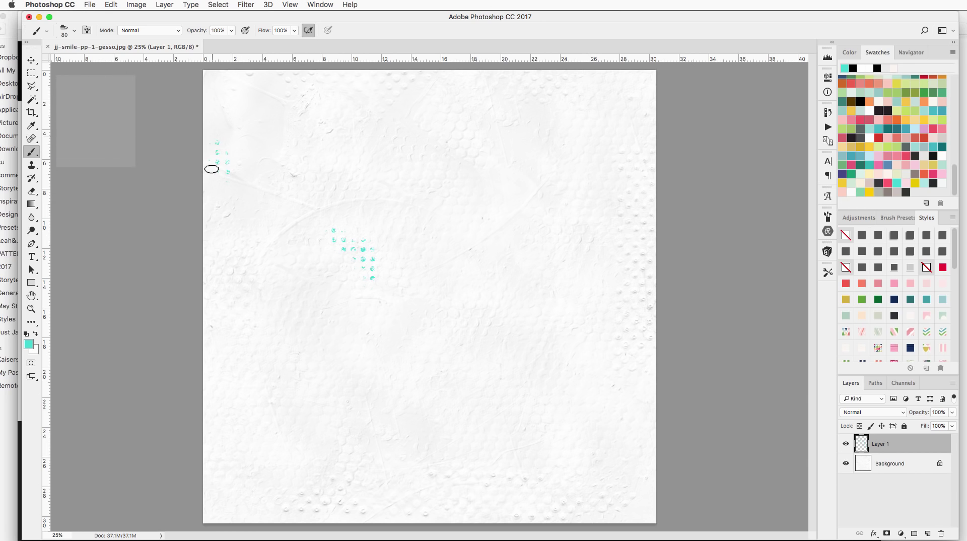
left_click_drag(207, 136, 204, 225)
left_click_drag(198, 277, 209, 207)
mouse_move(437, 236)
left_mouse_down()
mouse_move(473, 244)
mouse_move(455, 257)
mouse_move(490, 288)
mouse_move(500, 267)
mouse_move(507, 289)
mouse_move(495, 278)
left_mouse_up()
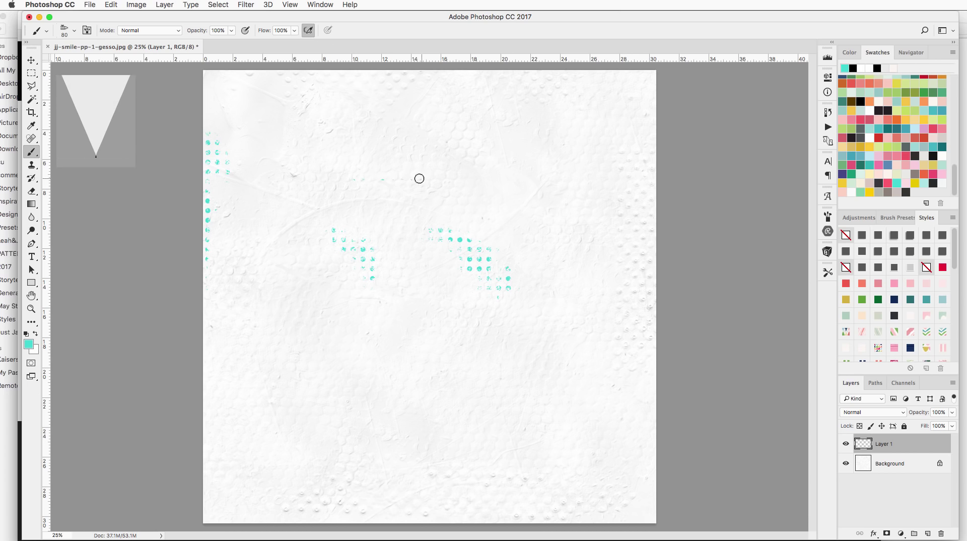
mouse_move(419, 179)
left_mouse_down()
mouse_move(361, 189)
mouse_move(418, 201)
mouse_move(392, 211)
left_mouse_up()
mouse_move(393, 168)
left_mouse_down()
mouse_move(416, 169)
mouse_move(397, 176)
mouse_move(405, 172)
mouse_move(376, 166)
mouse_move(426, 164)
mouse_move(397, 158)
left_mouse_up()
Step: With a pink swatch and the Dots 15 brush, stamp a block of large dots at centre
left_click(887, 182)
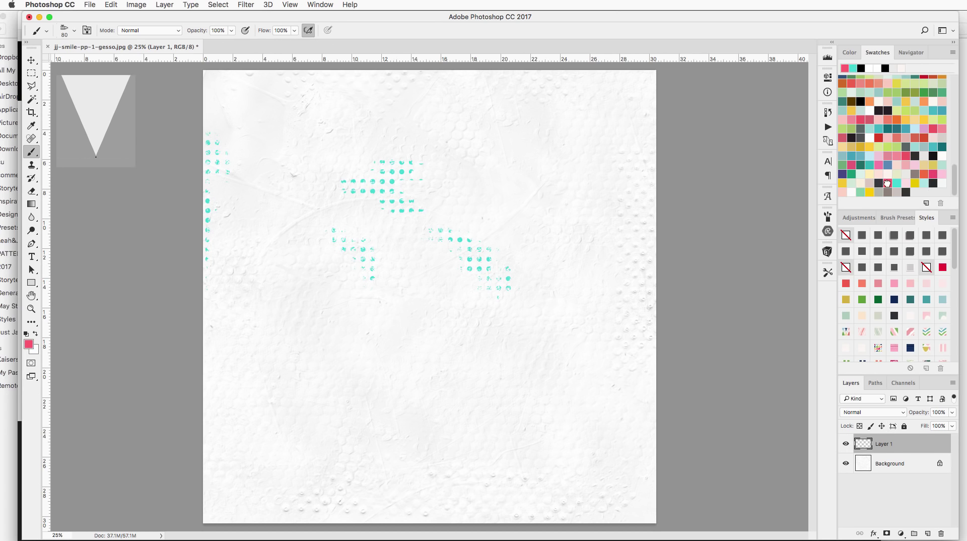
left_click(46, 31)
left_click(152, 327)
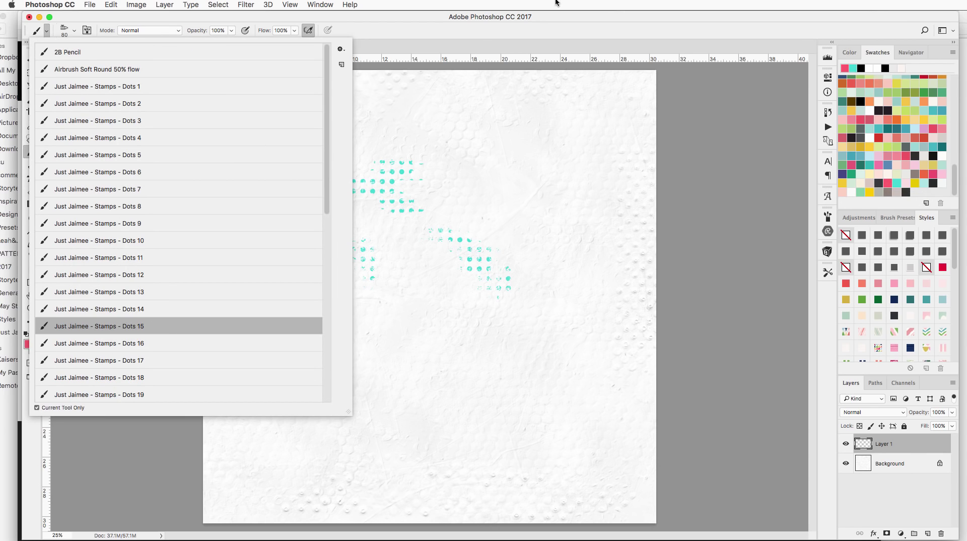
left_click(480, 24)
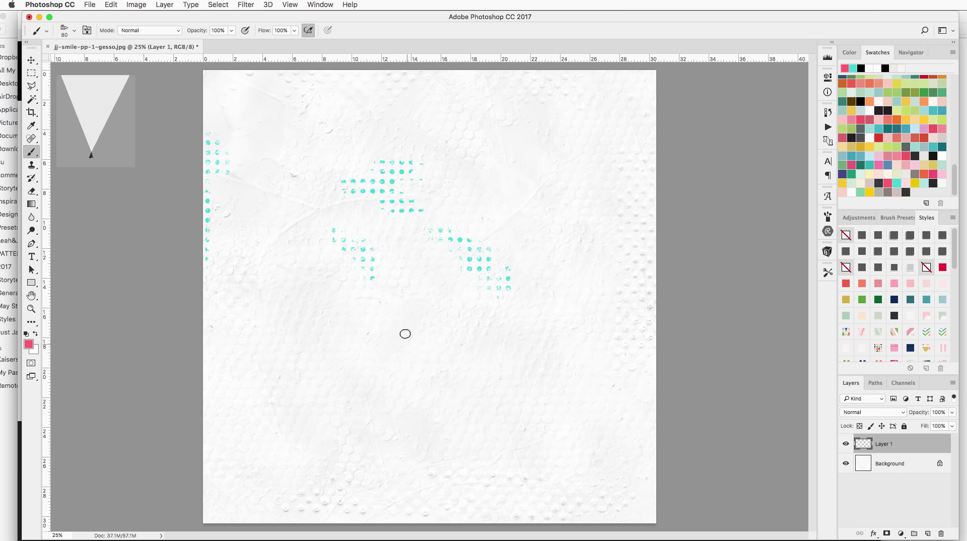
mouse_move(407, 334)
left_mouse_down()
mouse_move(394, 271)
mouse_move(387, 316)
mouse_move(378, 278)
mouse_move(367, 301)
mouse_move(388, 271)
mouse_move(423, 319)
mouse_move(425, 377)
mouse_move(416, 307)
mouse_move(446, 363)
left_mouse_up()
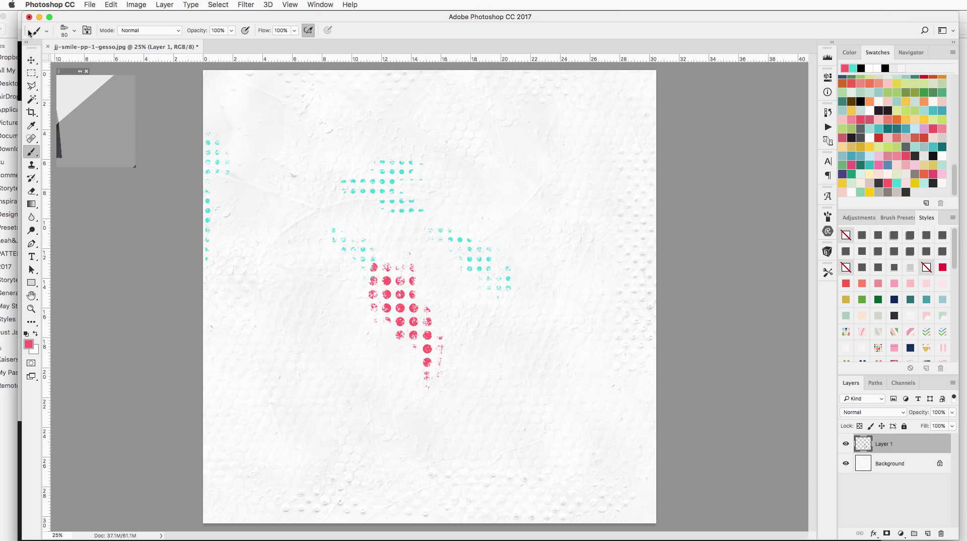
Step: Switch to the Dots 34 brush and stamp a vertical strip of small pink dots right of centre
left_click(46, 31)
scroll(131, 237, "down", 10)
left_click(145, 258)
left_click(506, 195)
mouse_move(512, 185)
left_mouse_down()
mouse_move(535, 344)
mouse_move(544, 261)
left_mouse_up()
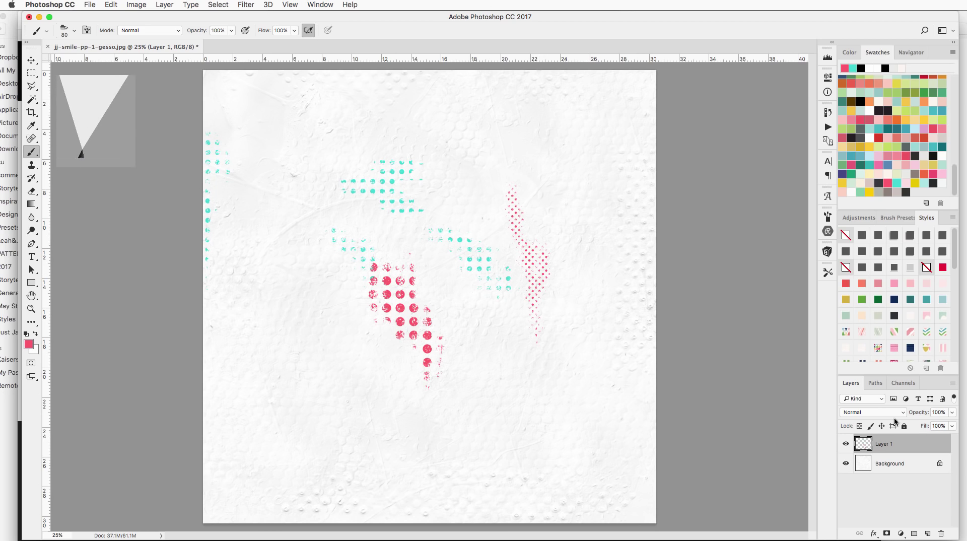